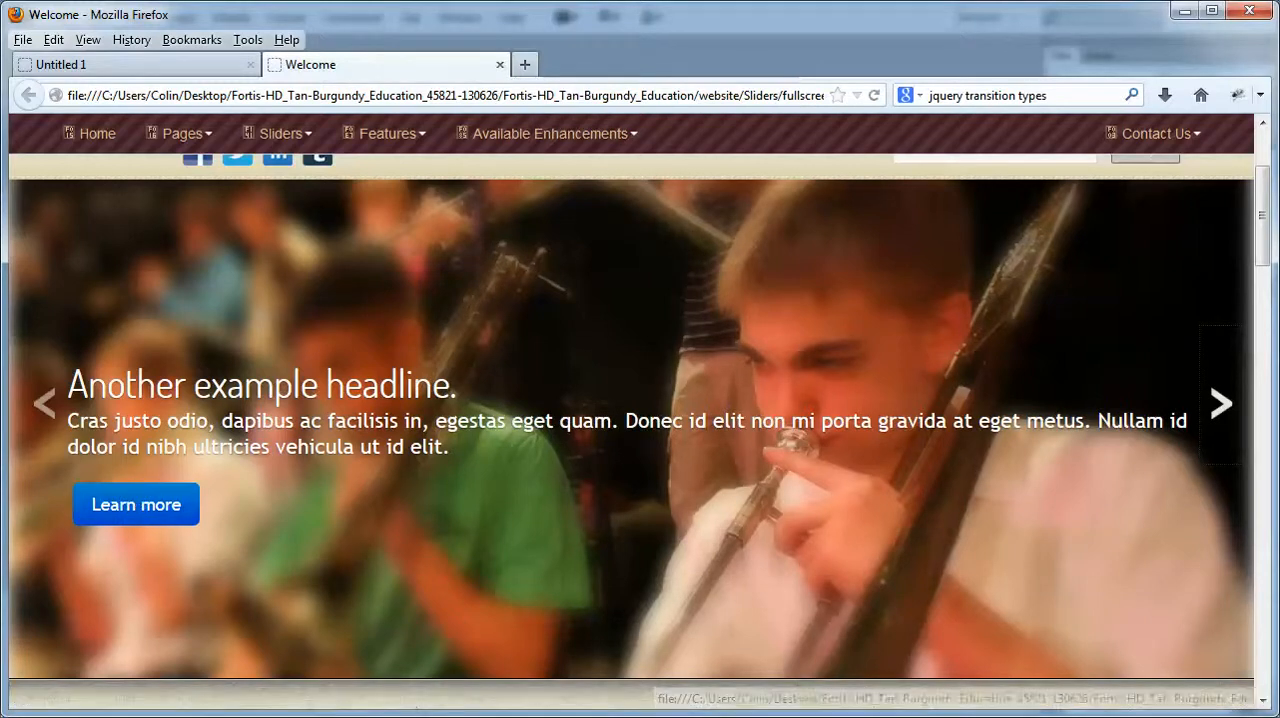
Step: Switch to Dreamweaver and open fullscreen-carousel.lbi from Library/sliders/fullscreen-carousel in Design view
key("alt+Tab")
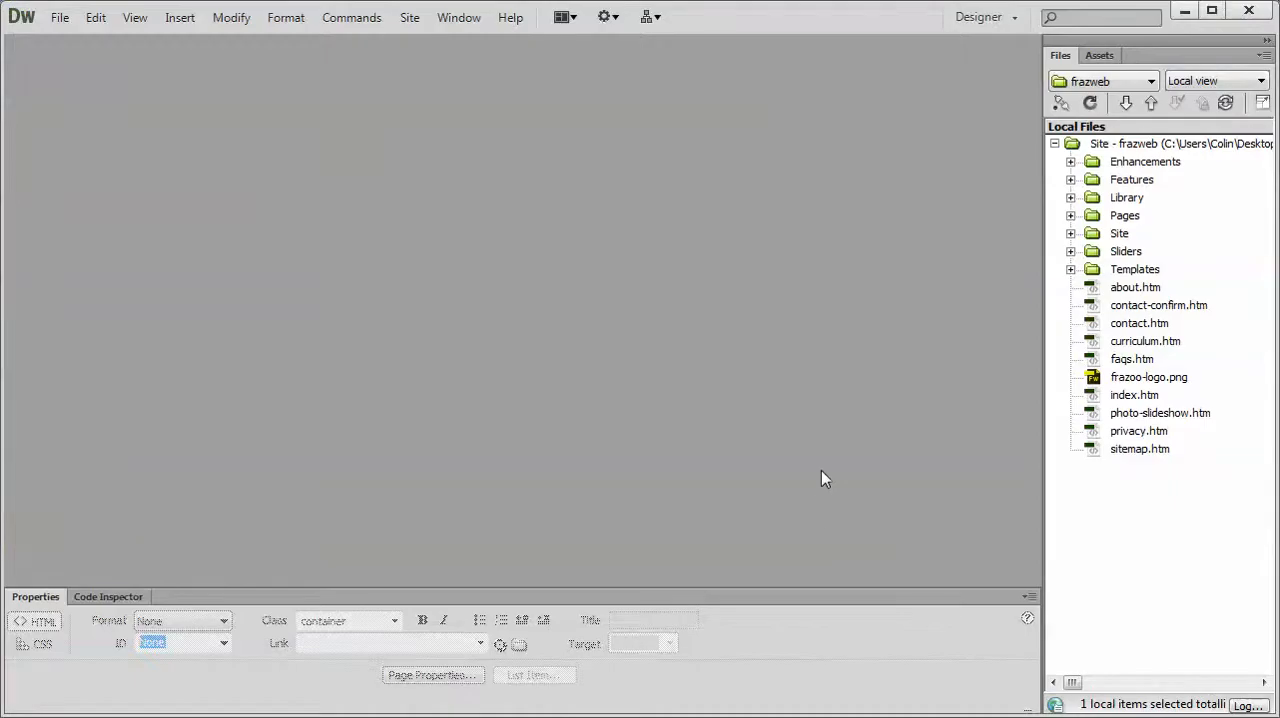
left_click(1070, 197)
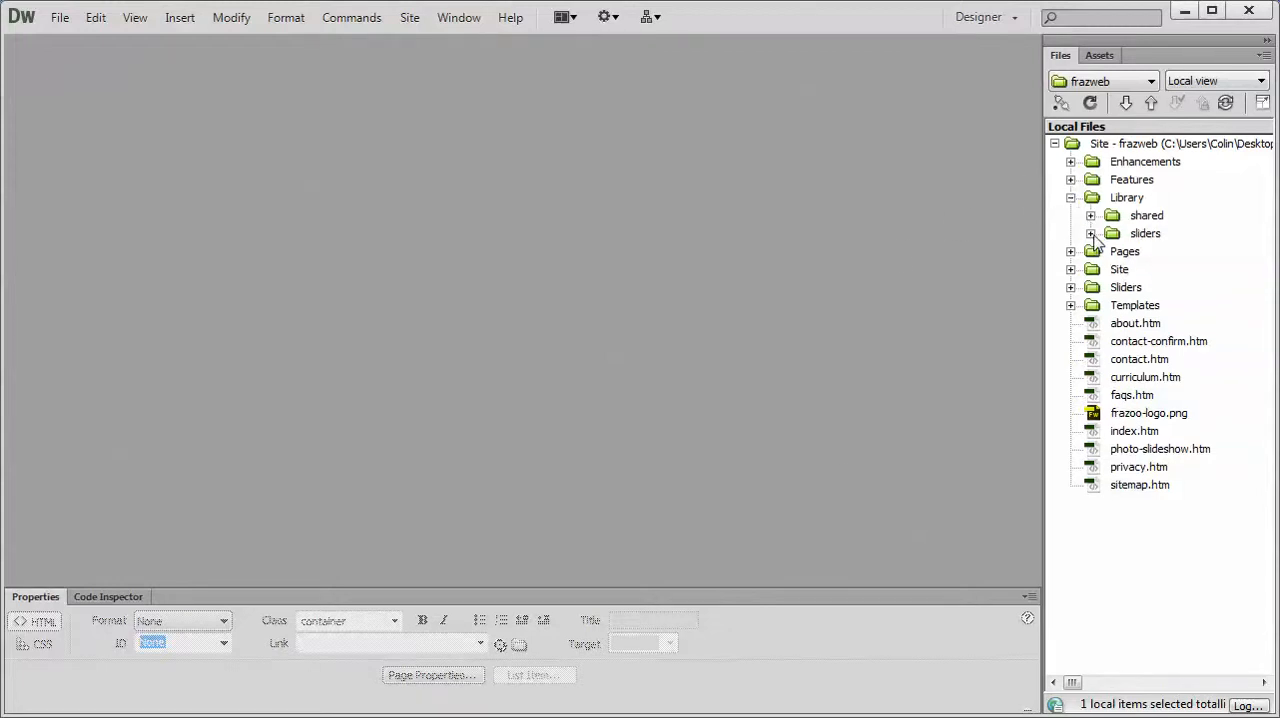
left_click(1090, 233)
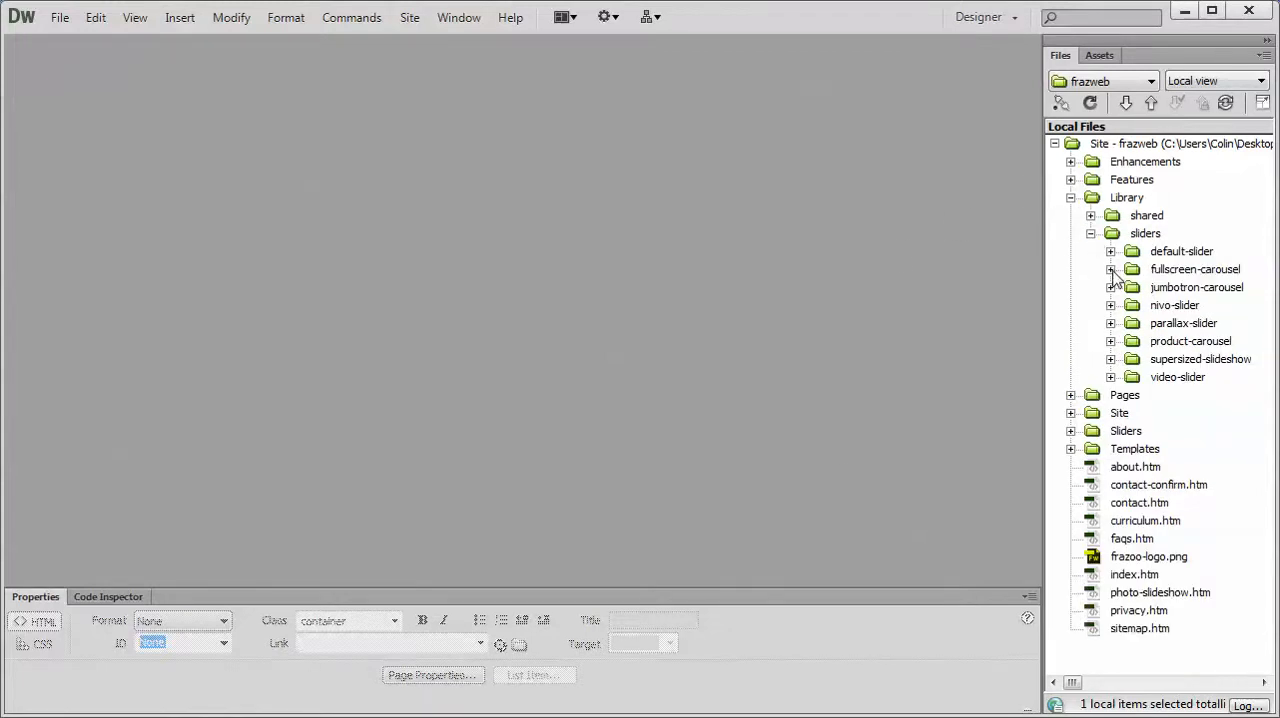
left_click(1110, 270)
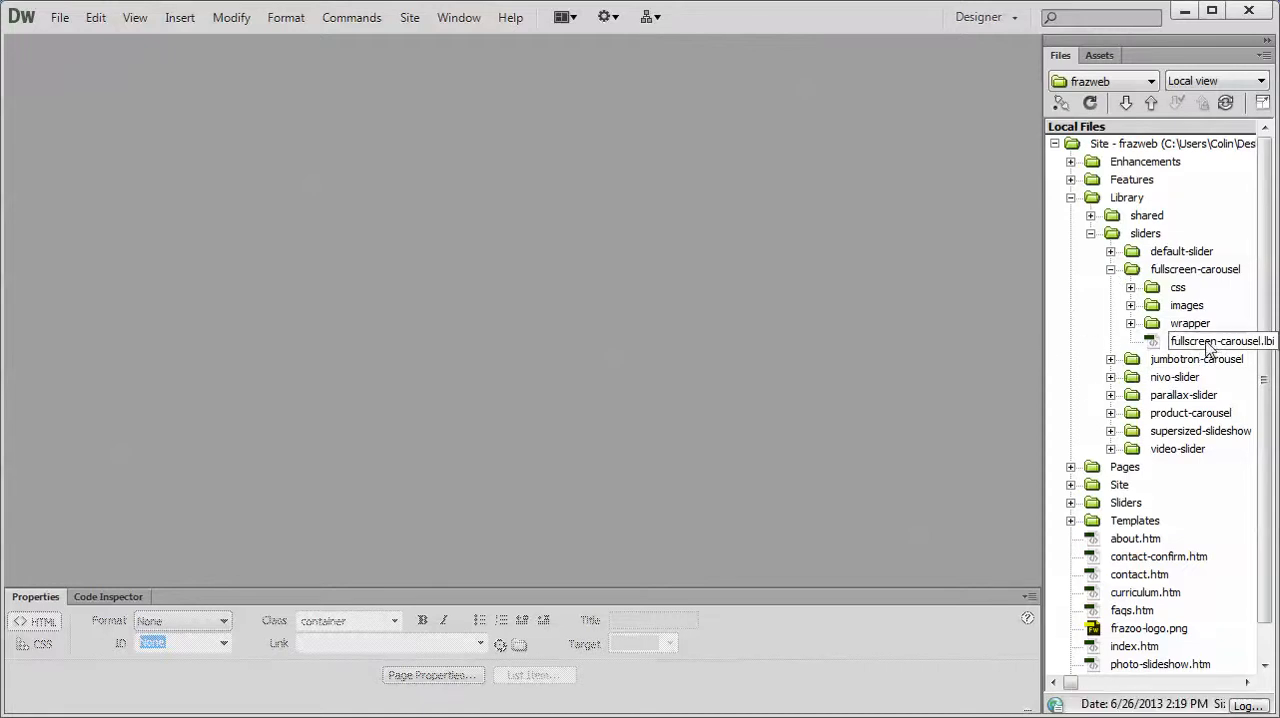
double_click(1202, 343)
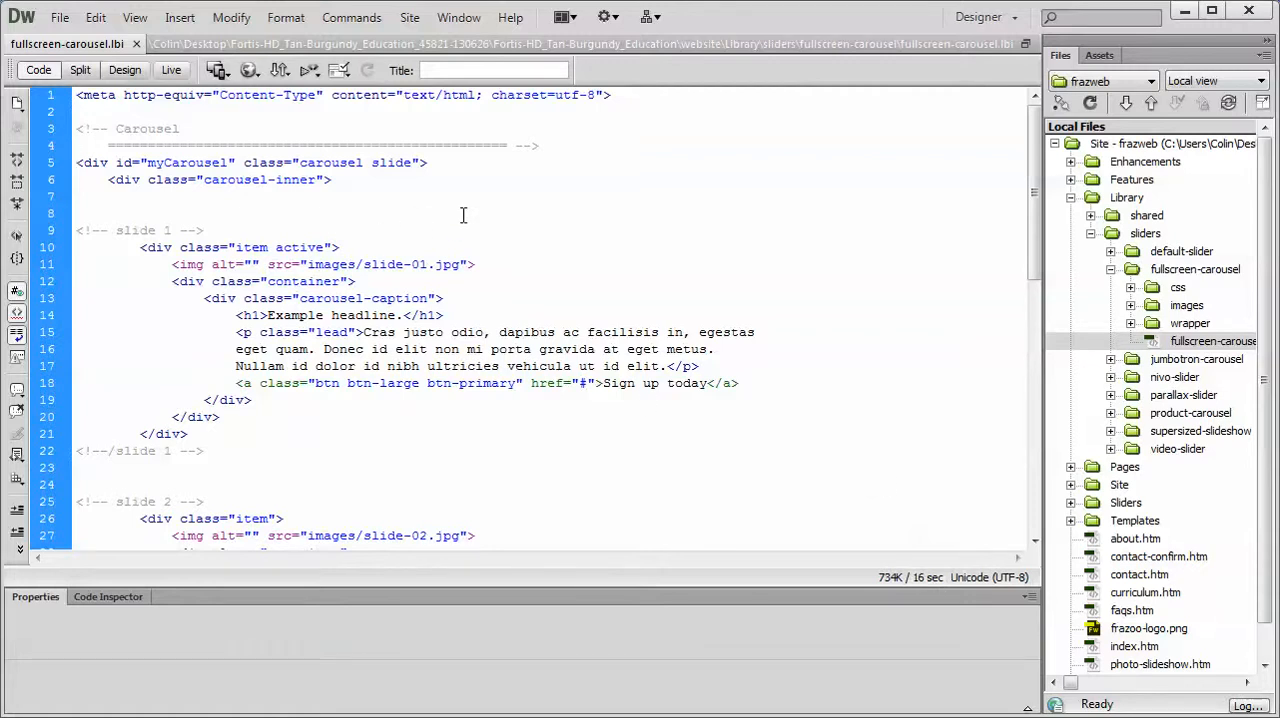
left_click(126, 72)
Step: Examine the headline, paragraph and button link below the images of the first two carousel slides
scroll(329, 207, "down", 6)
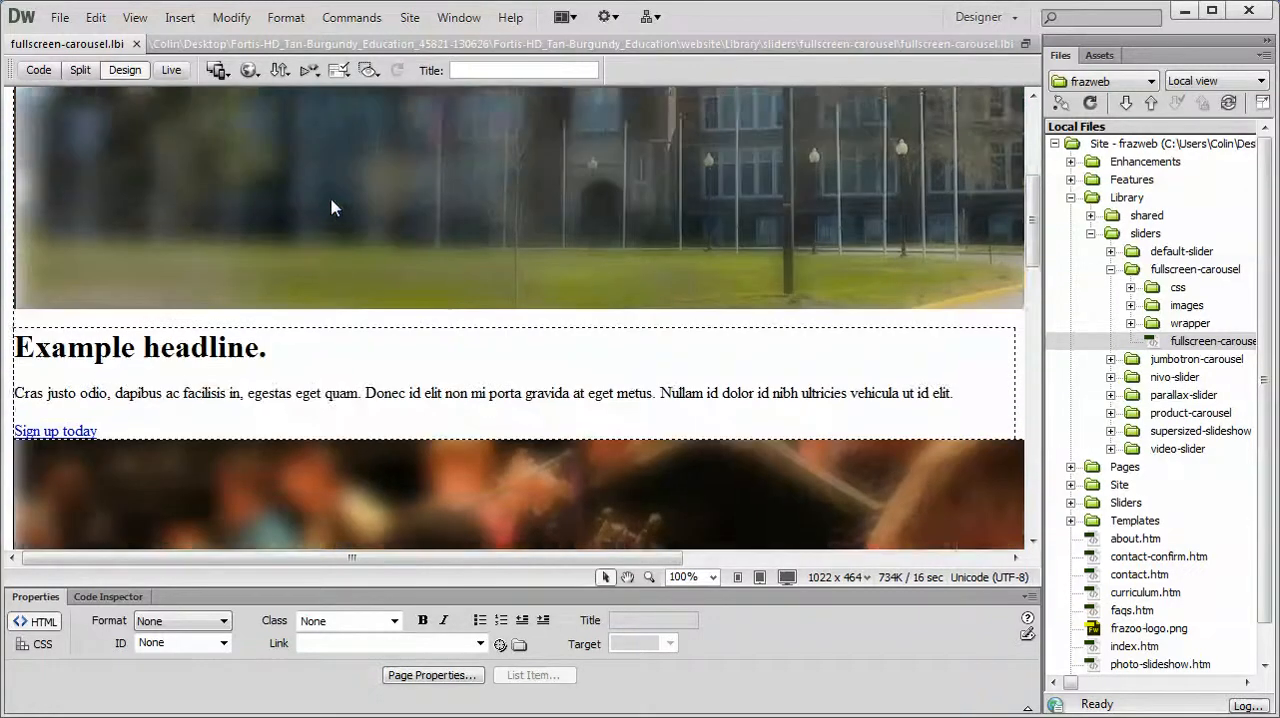
scroll(331, 205, "up", 6)
scroll(330, 205, "down", 7)
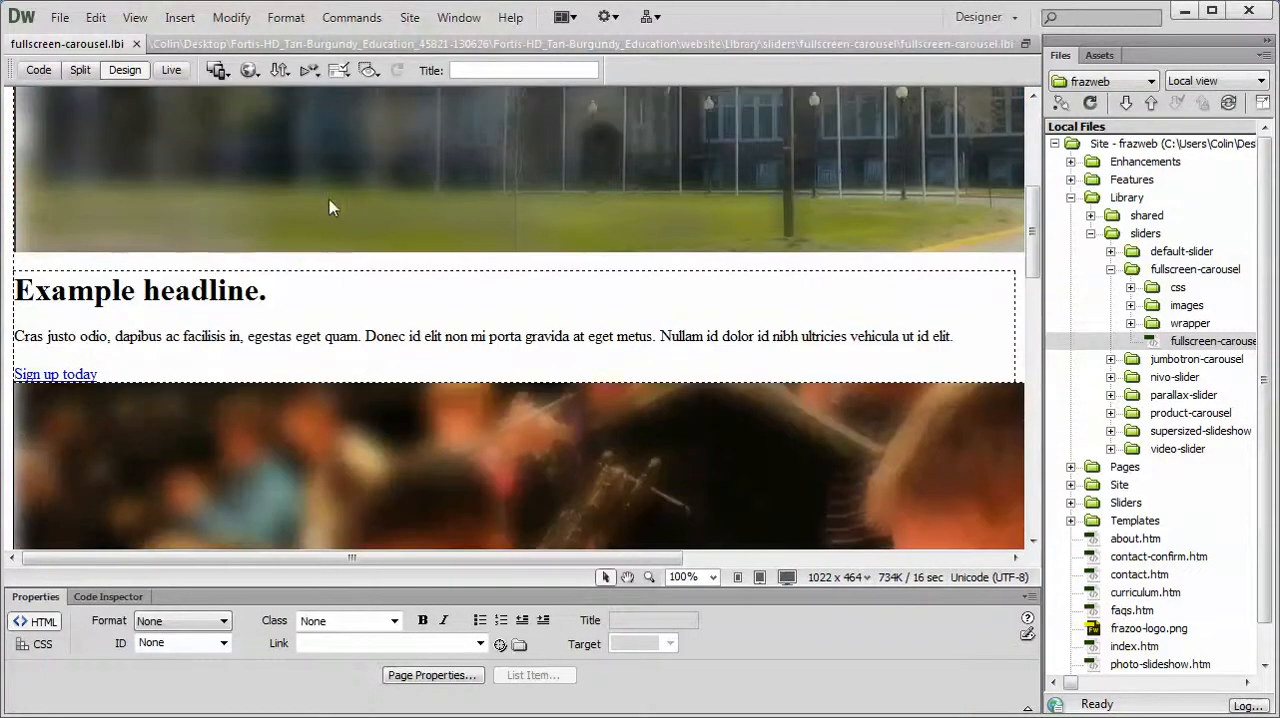
left_click(195, 291)
left_click(140, 336)
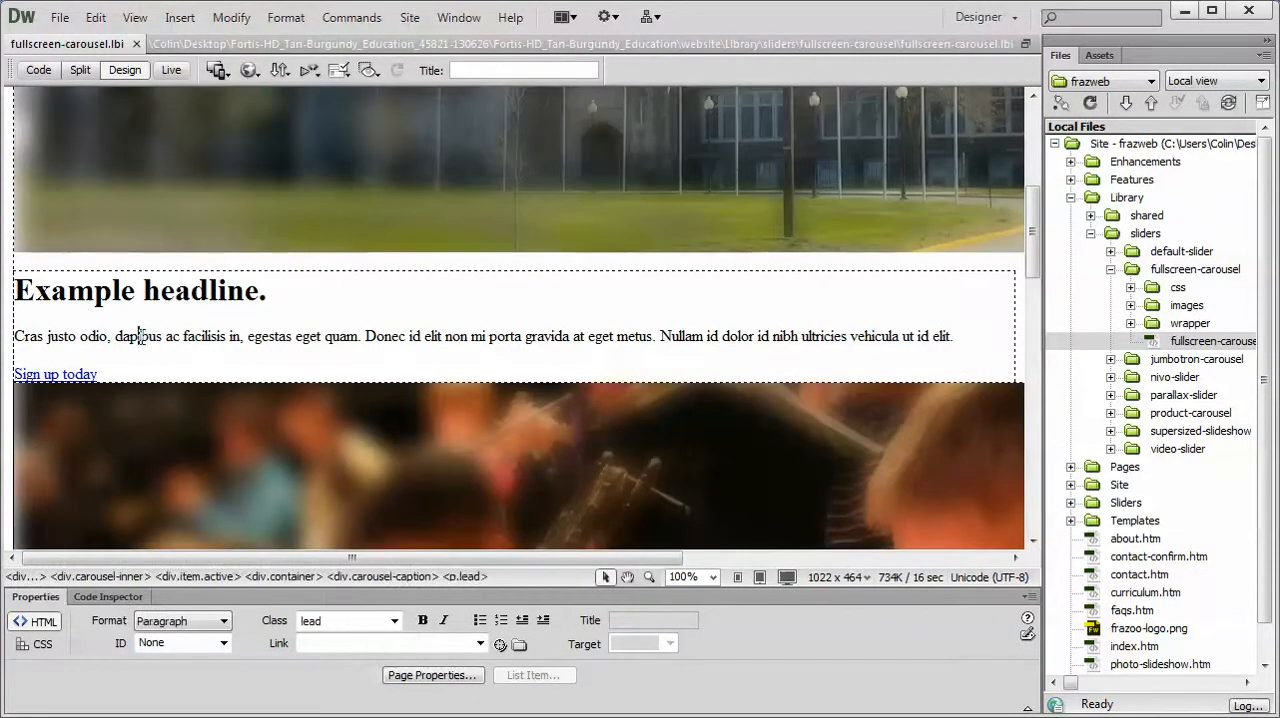
double_click(75, 374)
scroll(265, 345, "down", 7)
scroll(242, 333, "down", 3)
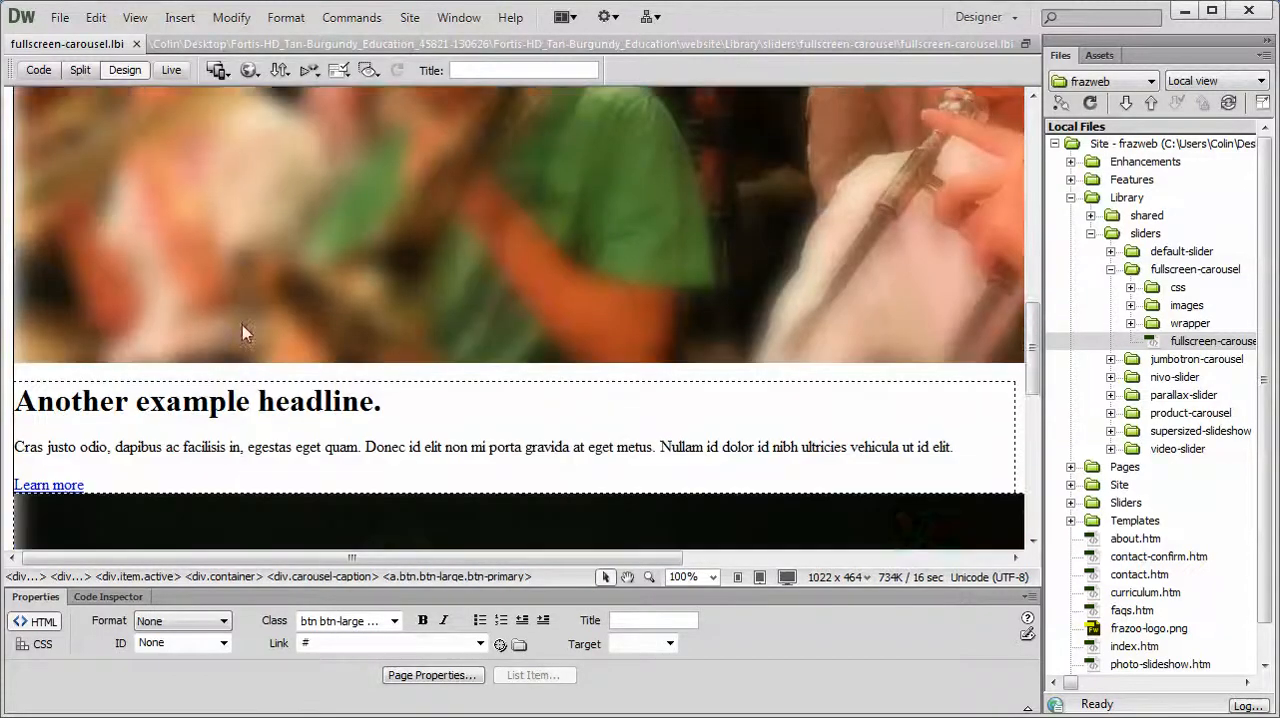
double_click(68, 371)
scroll(140, 368, "up", 10)
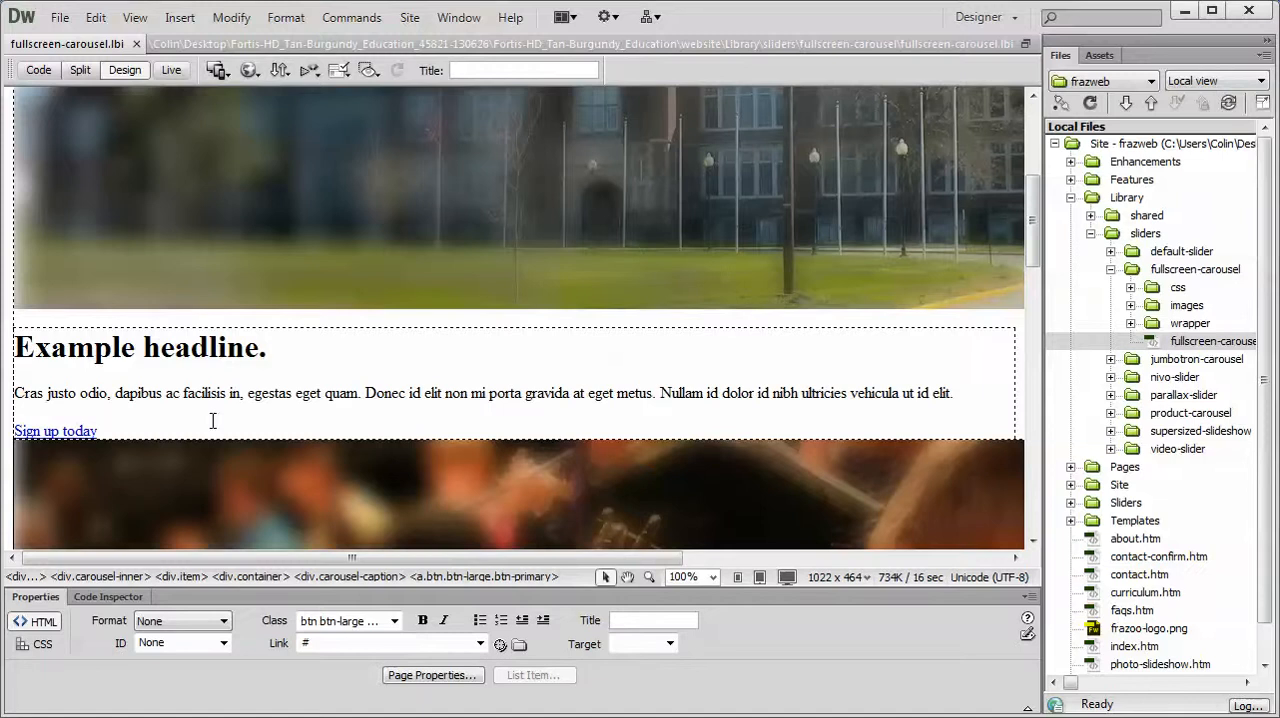
left_click(72, 352)
left_click(62, 392)
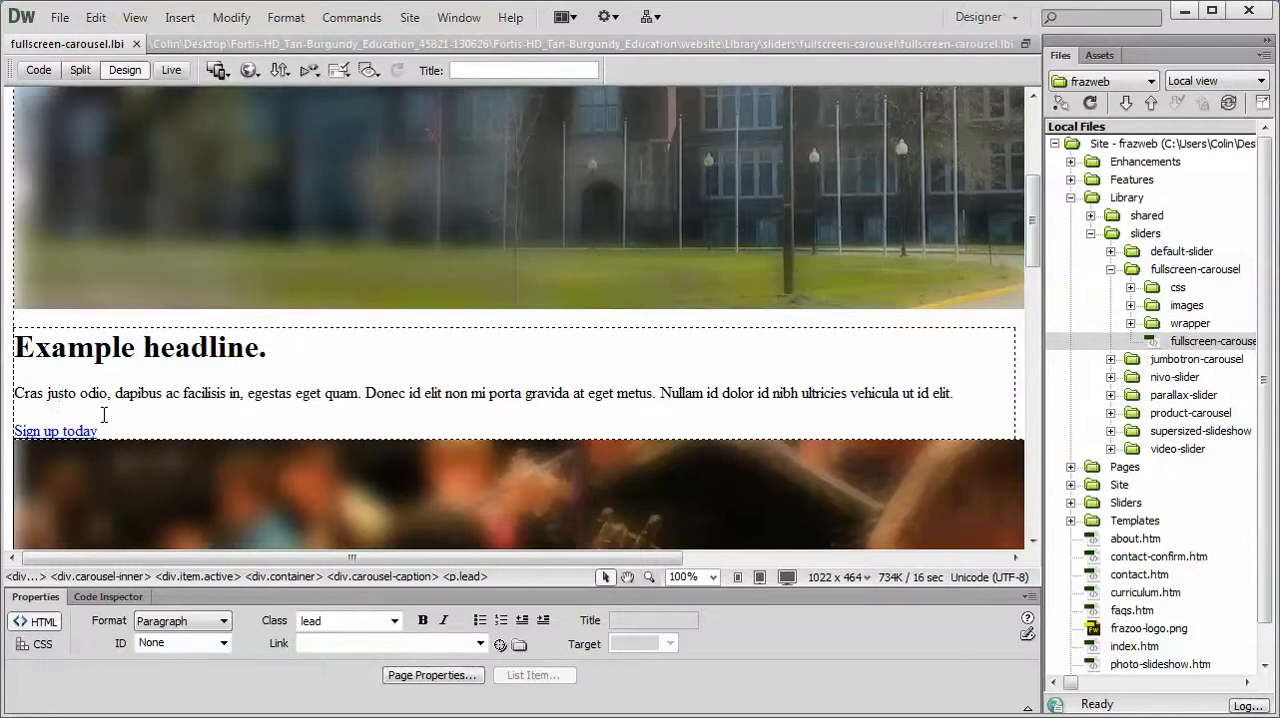
Step: Replace the first slide's headline text with "New Headline"
left_click(214, 346)
left_click_drag(290, 352, 28, 347)
type("New Headin")
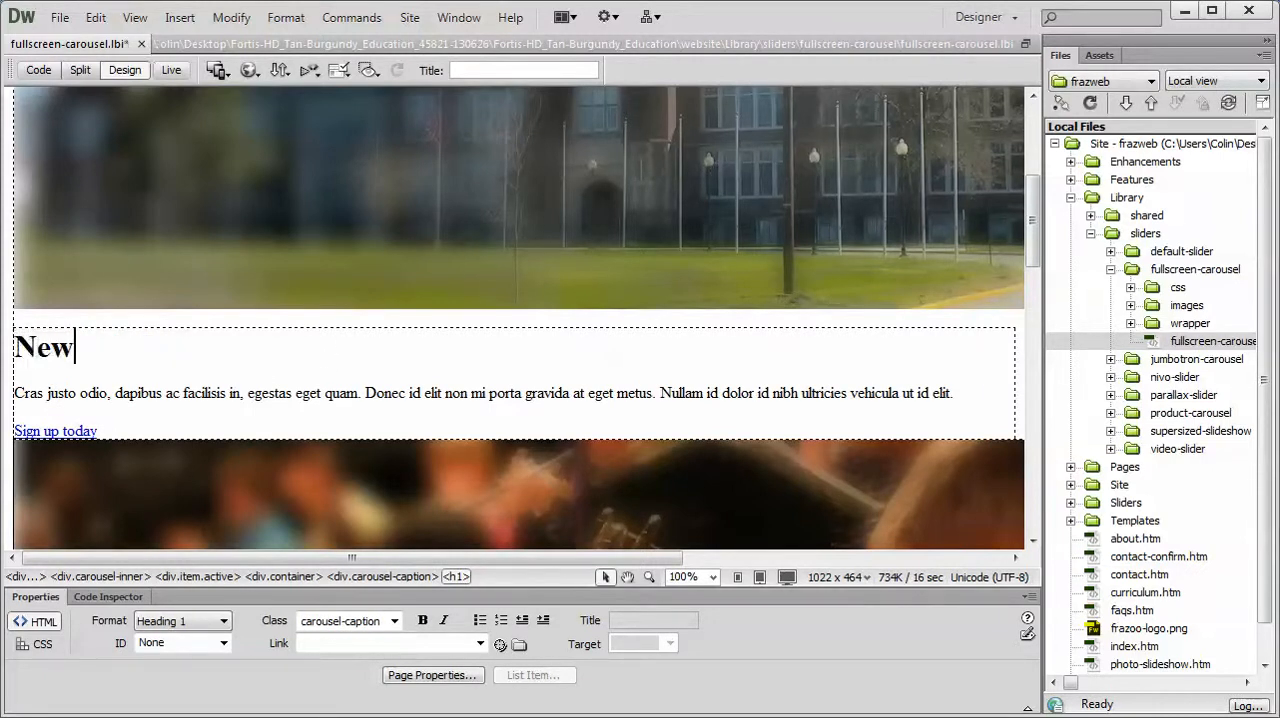
key("BackSpace")
key("BackSpace")
type("line")
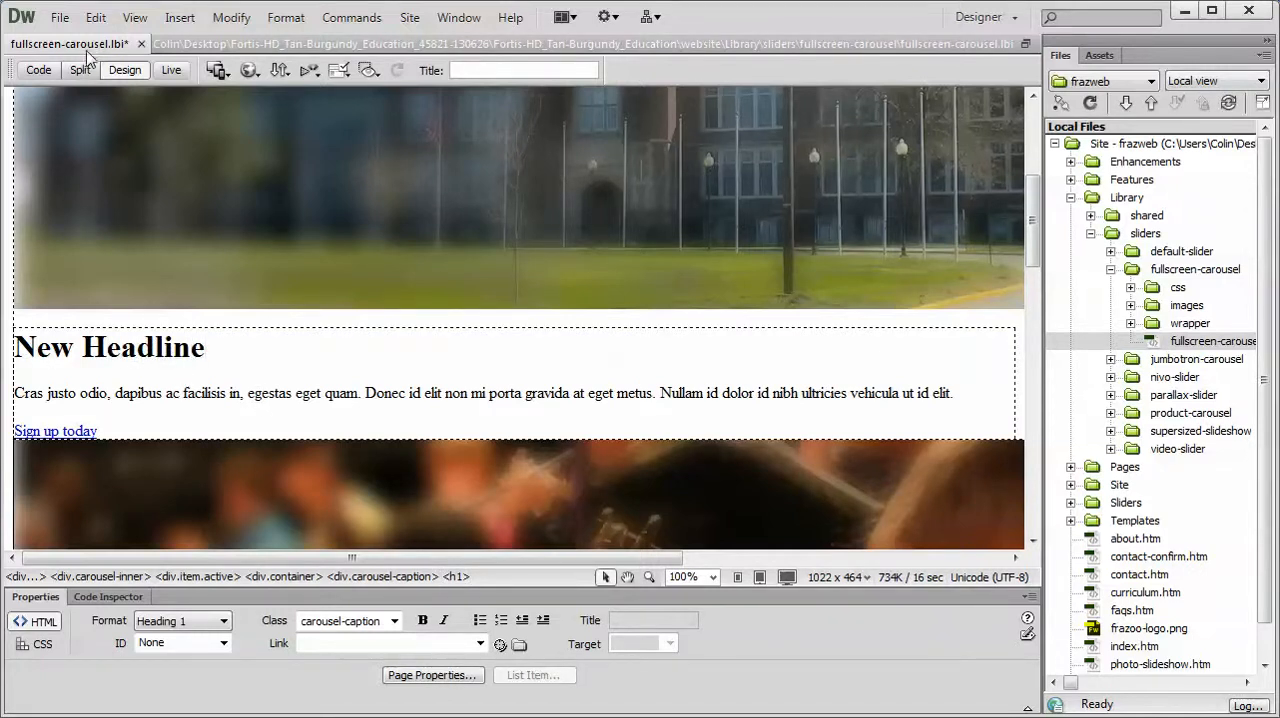
Step: Set the format of the first slide's headline to None
left_click_drag(228, 355, 5, 350)
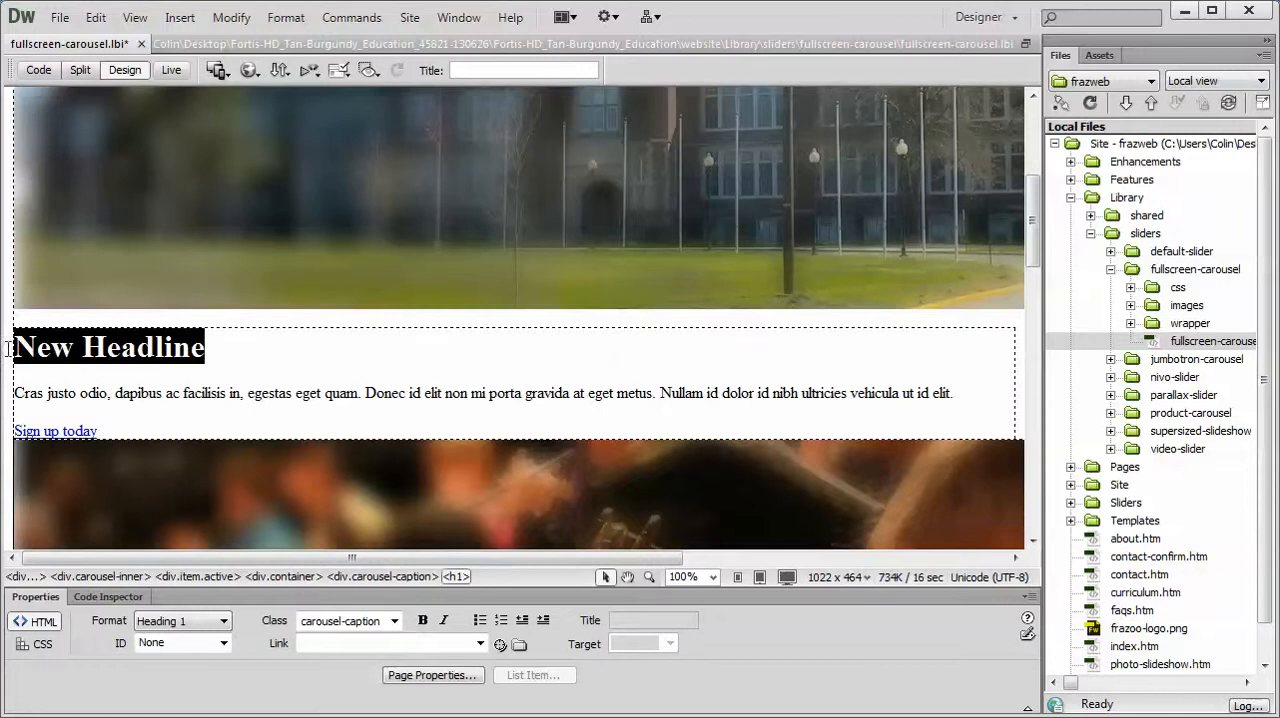
left_click(188, 621)
left_click(150, 639)
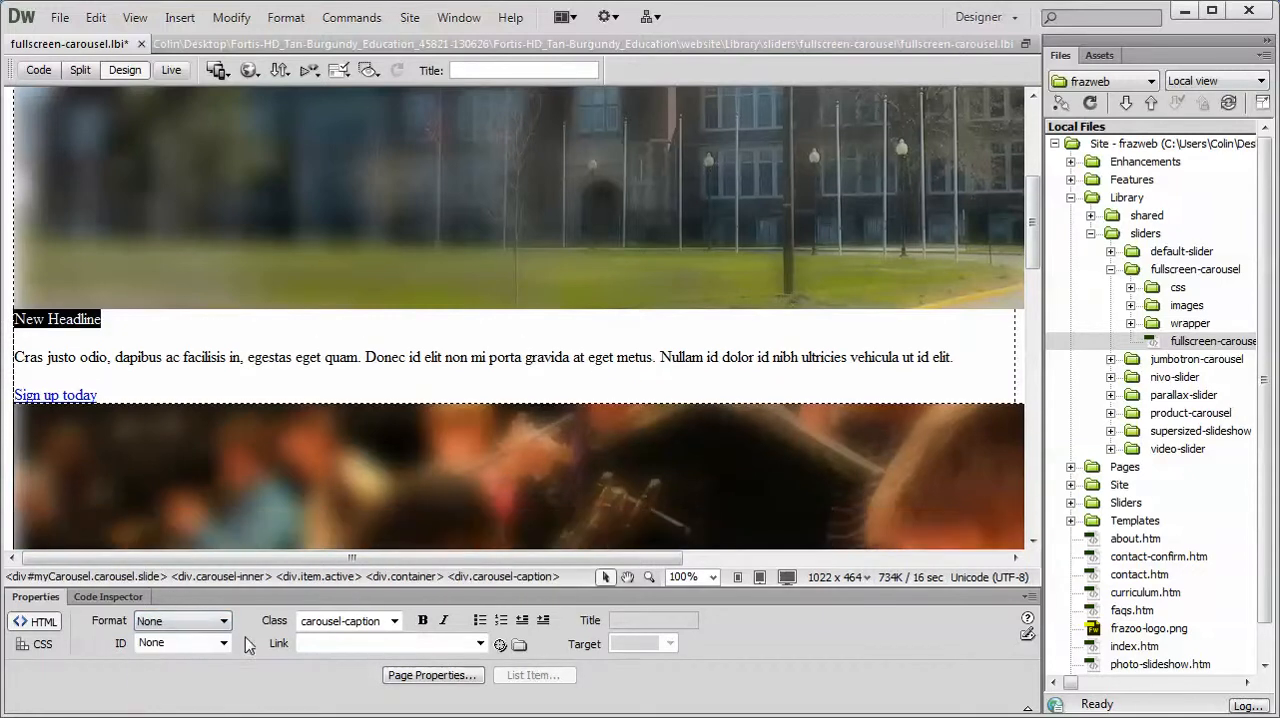
left_click(159, 327)
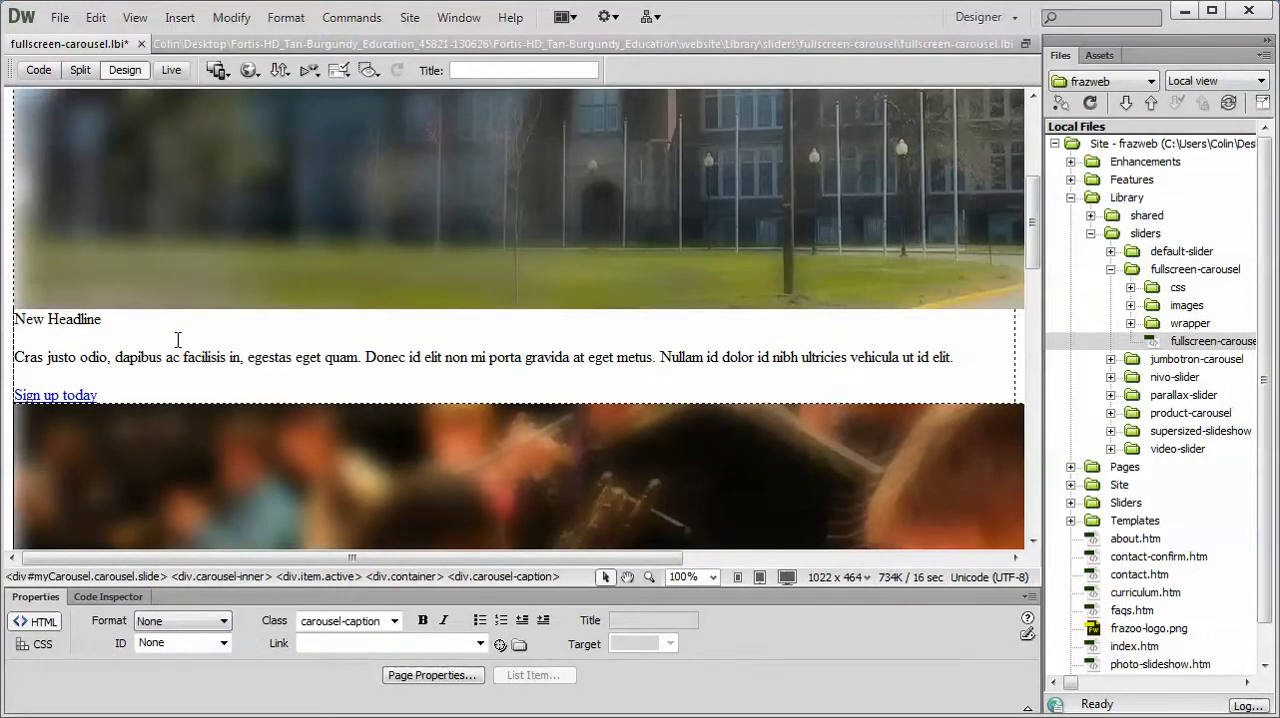
Step: Apply the Heading 1 format to the "New Headline" text
left_click_drag(122, 318, 8, 317)
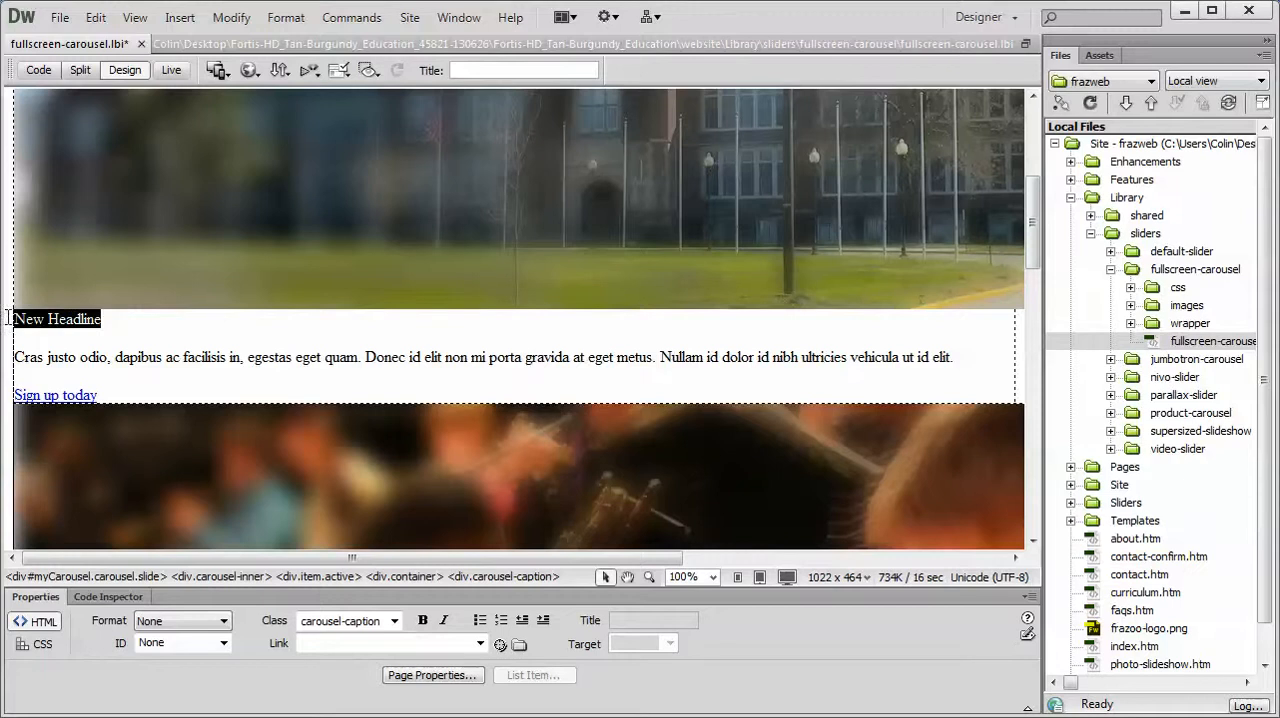
left_click(188, 621)
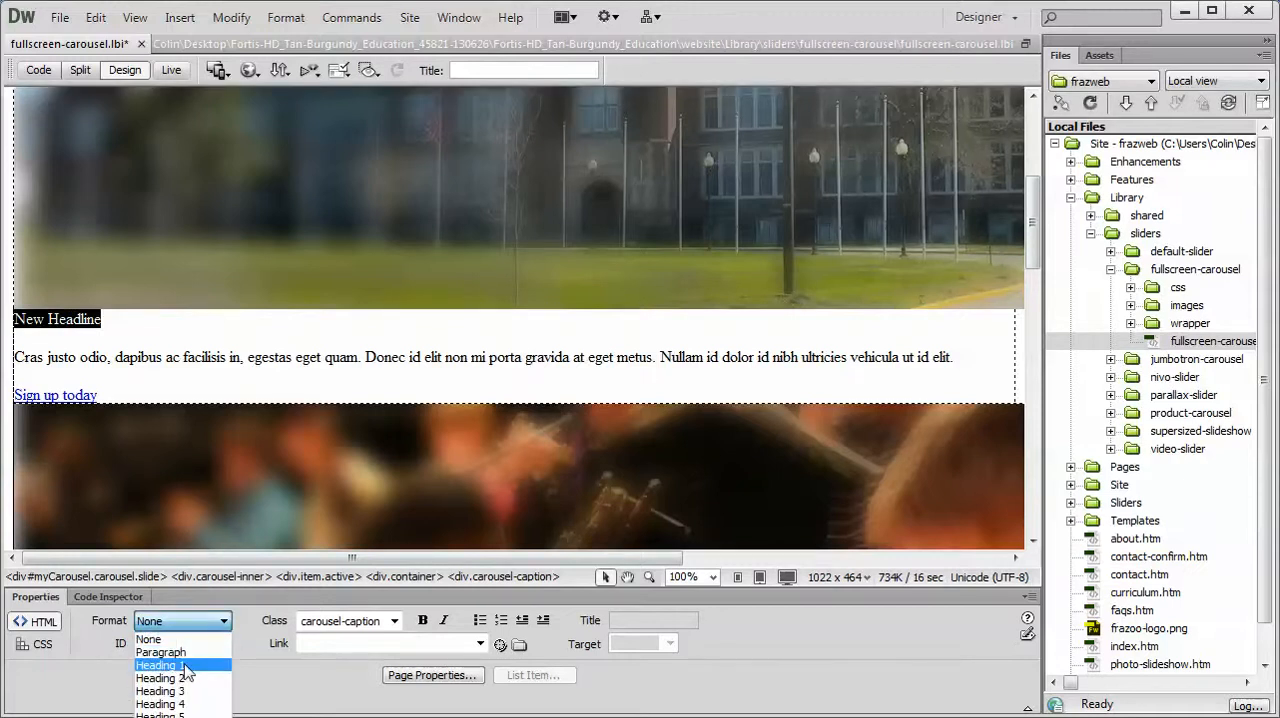
left_click(186, 666)
Step: Replace the first slide's paragraph with "New text goes here", formatted as Paragraph
left_click(272, 391)
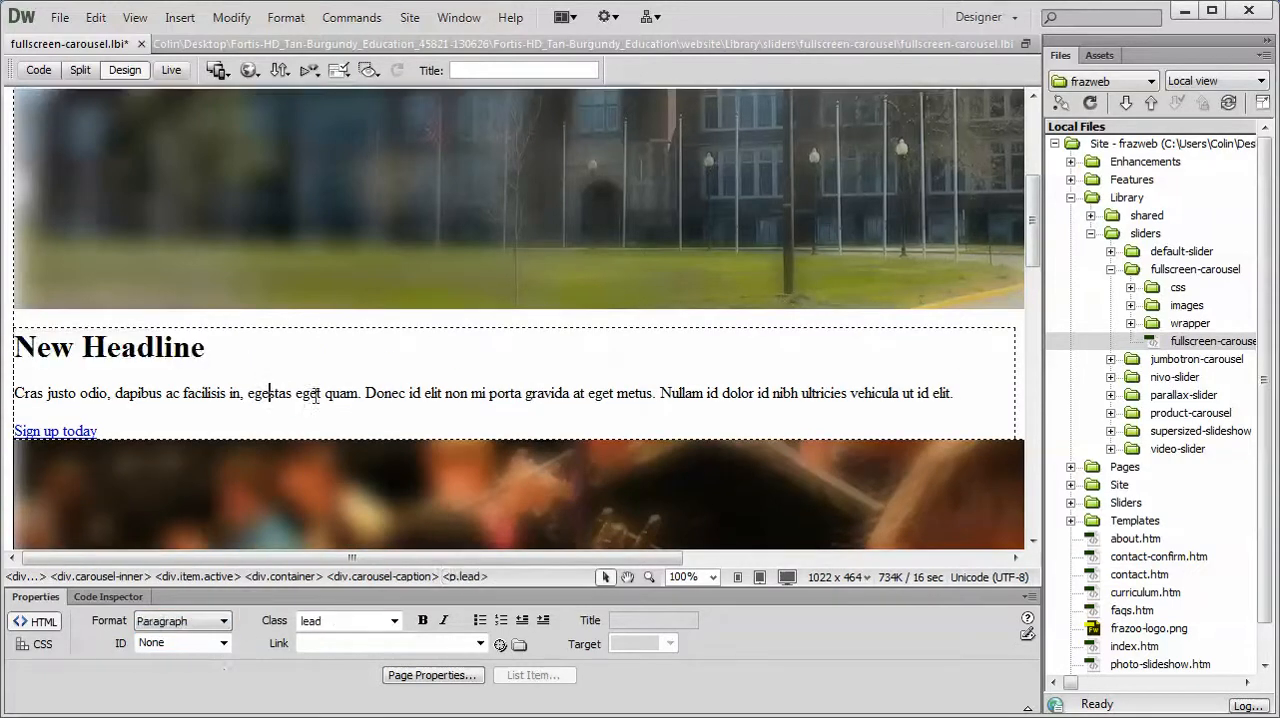
left_click_drag(961, 392, 14, 393)
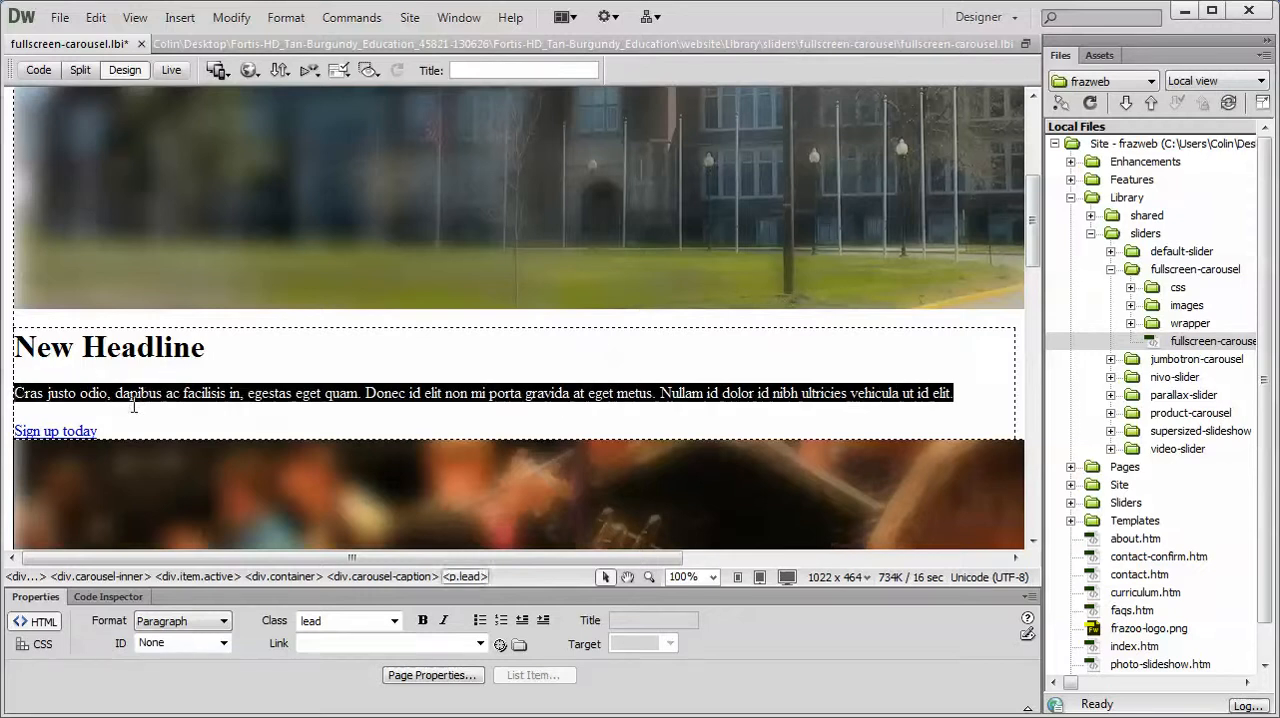
type("New text goes here")
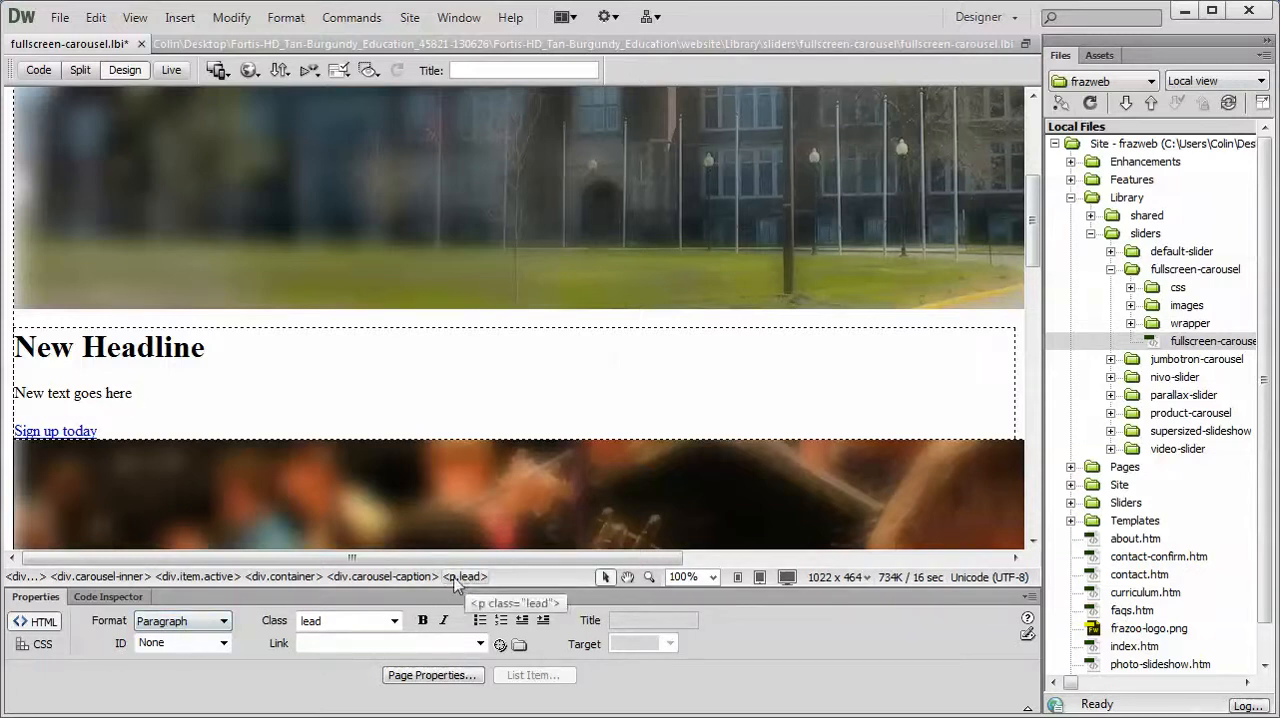
left_click_drag(148, 395, 68, 467)
left_click(200, 621)
left_click(160, 636)
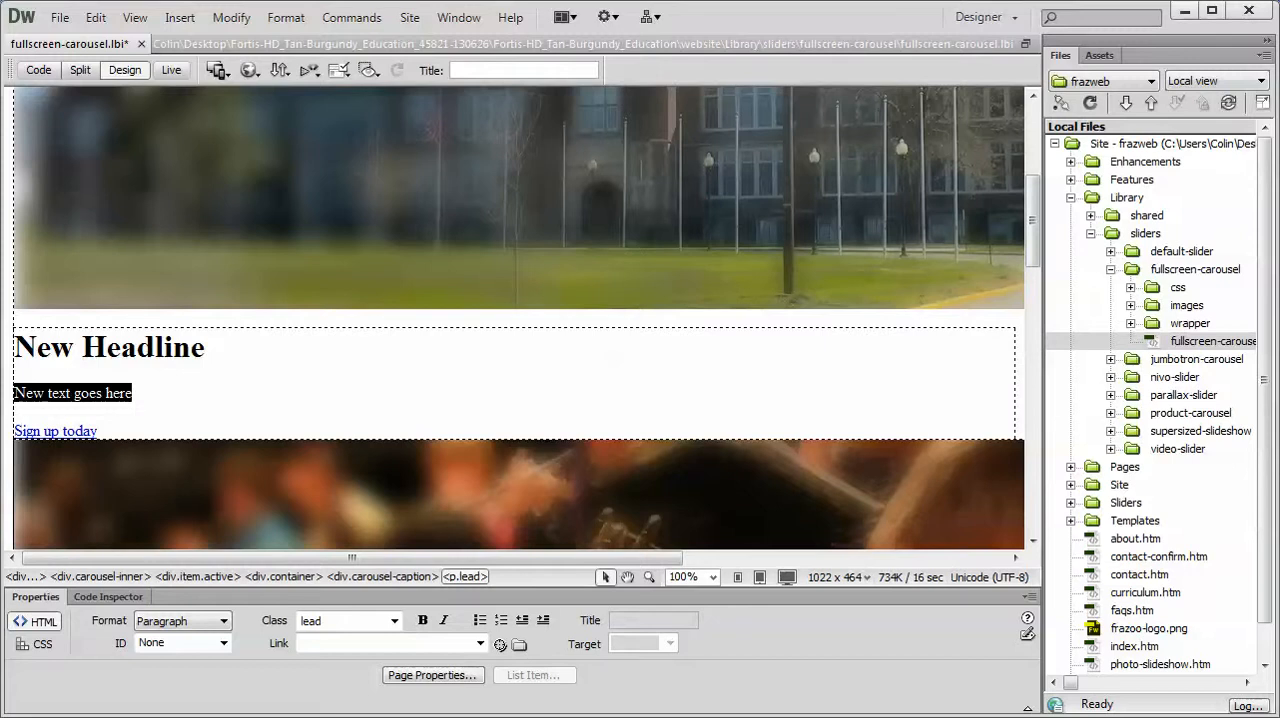
Step: Switch to Firefox, advance the carousel to the first slide to view its button, and return to Dreamweaver
key("alt+Tab")
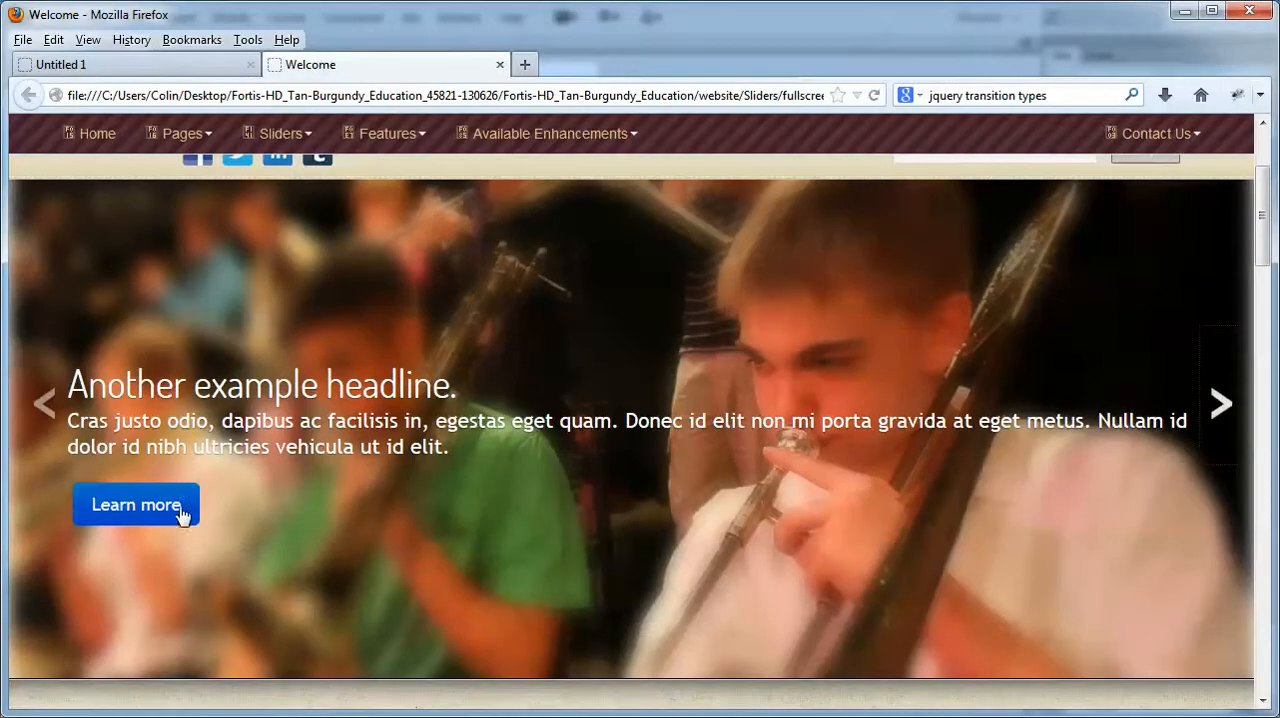
left_click(1214, 421)
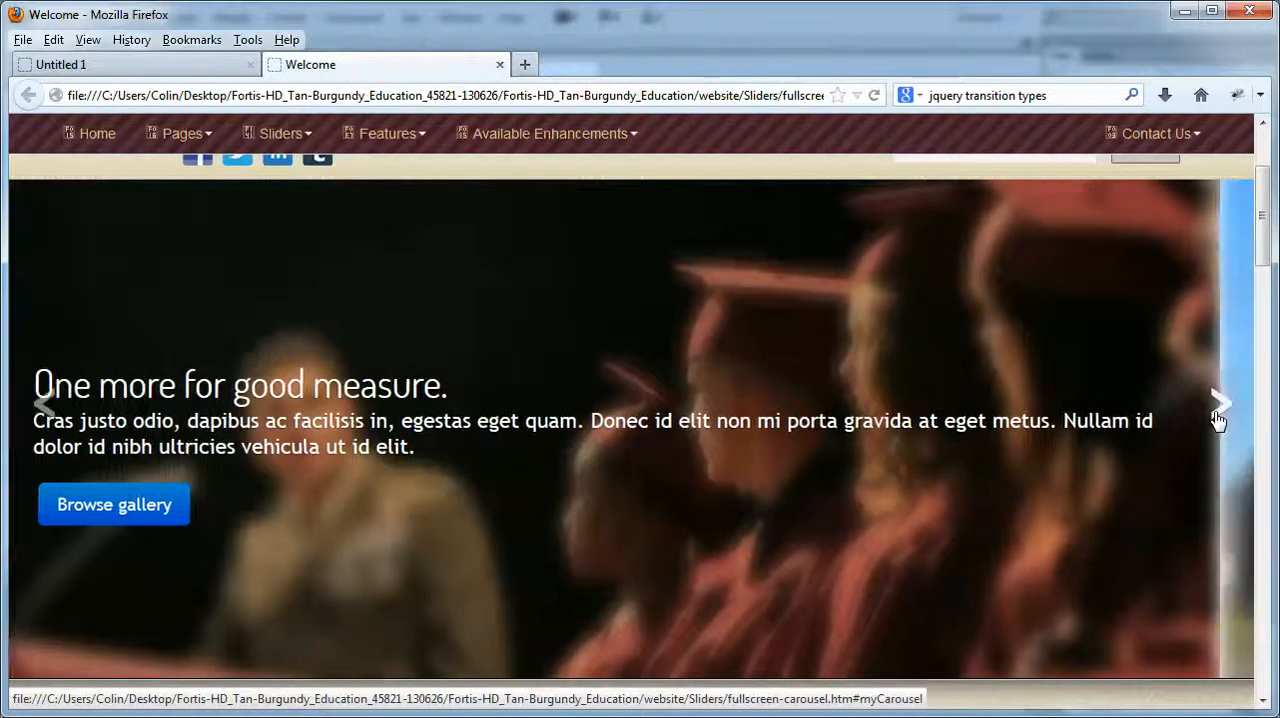
left_click(1217, 421)
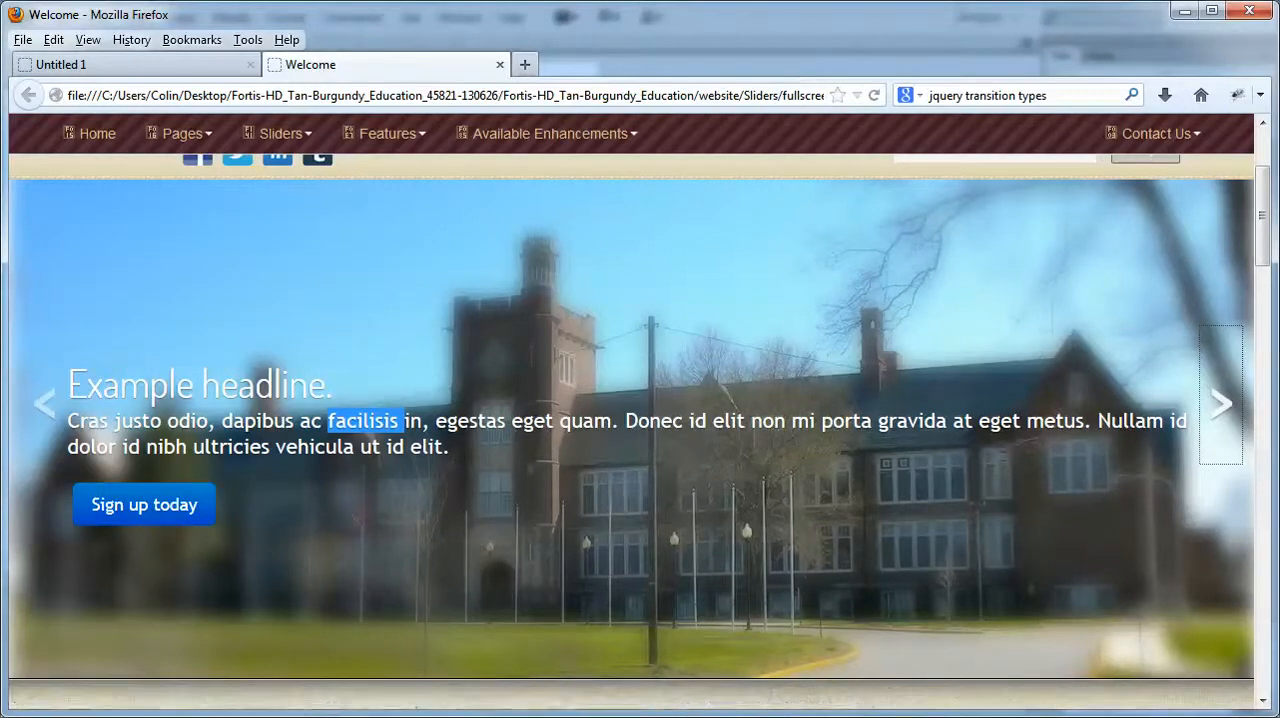
left_click(310, 717)
Step: Link the first slide's "Sign up today" text to curriculum.htm in the site files
left_click(84, 432)
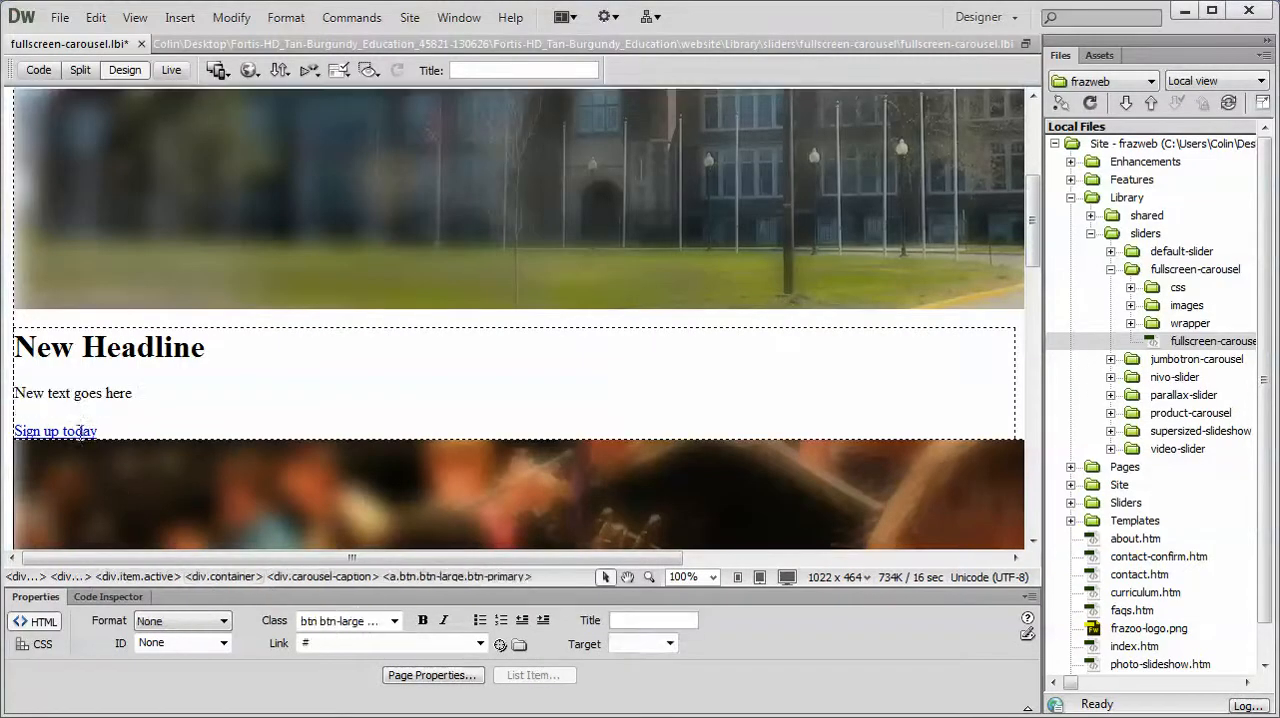
left_click_drag(100, 432, 14, 432)
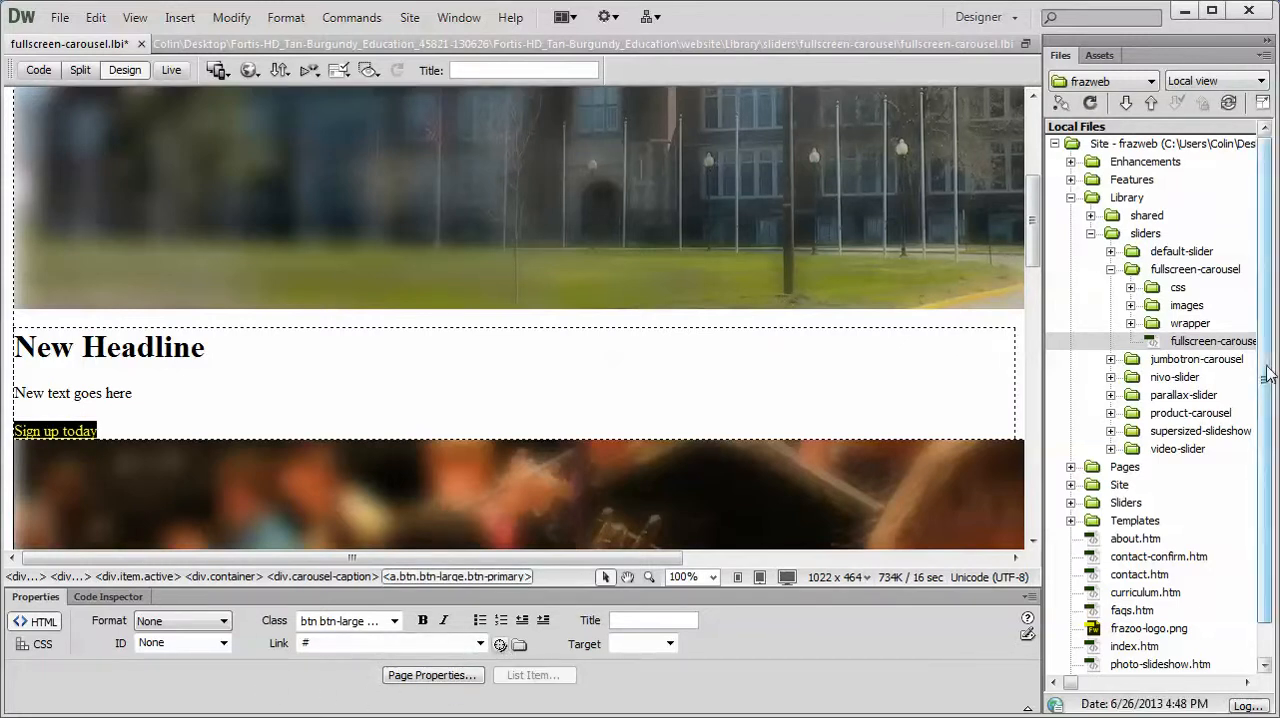
left_click_drag(1266, 371, 1266, 415)
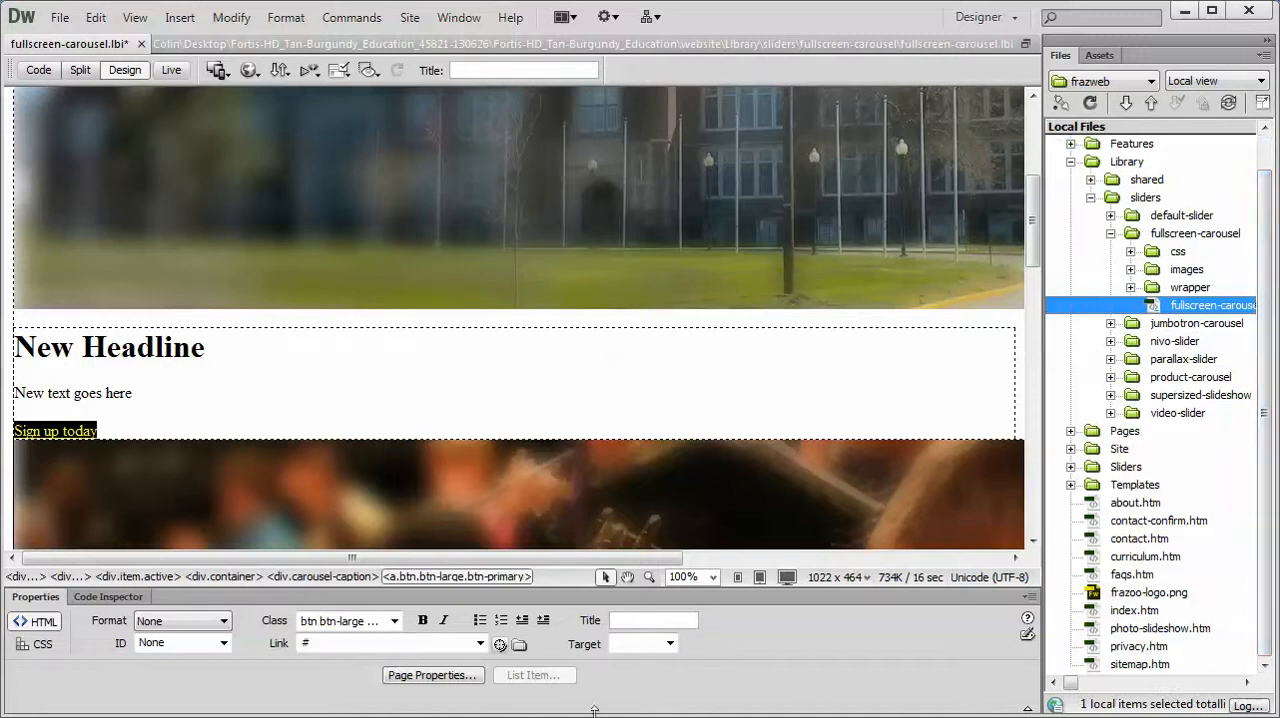
left_click_drag(500, 645, 1143, 566)
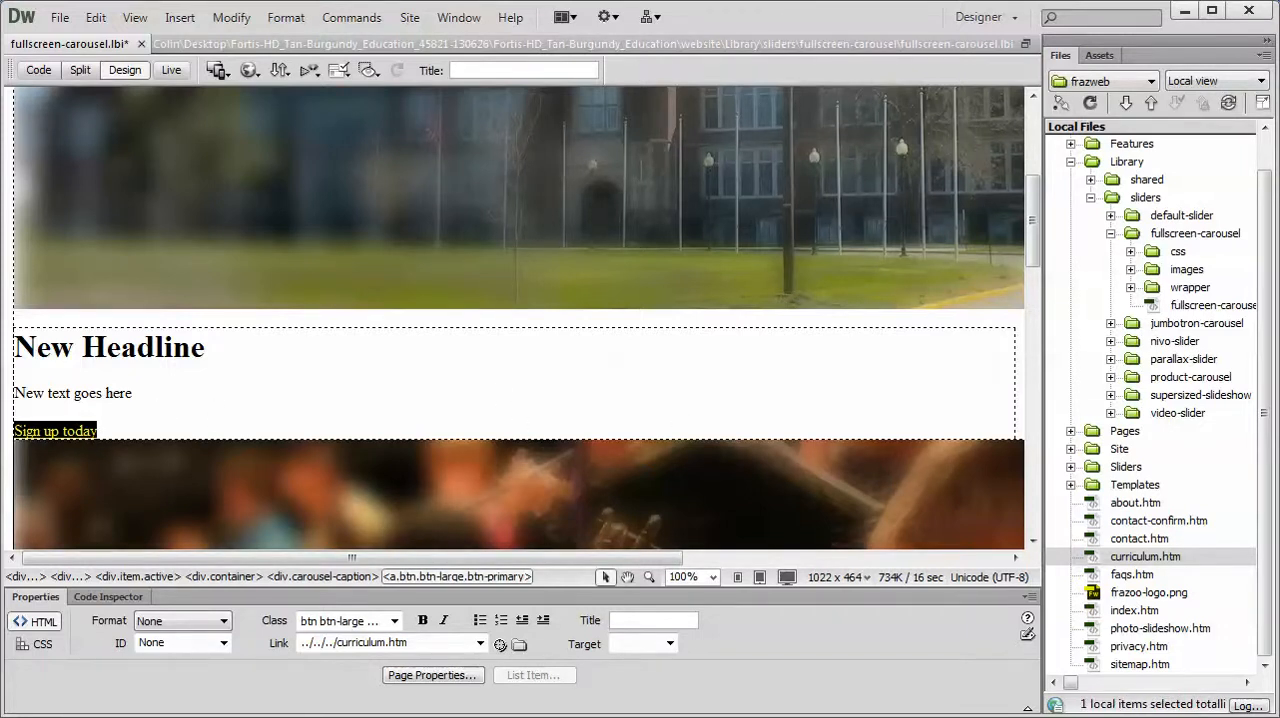
Step: Change the first slide's link text to "New Button Name" and link it to about.htm in the site files
left_click(108, 431)
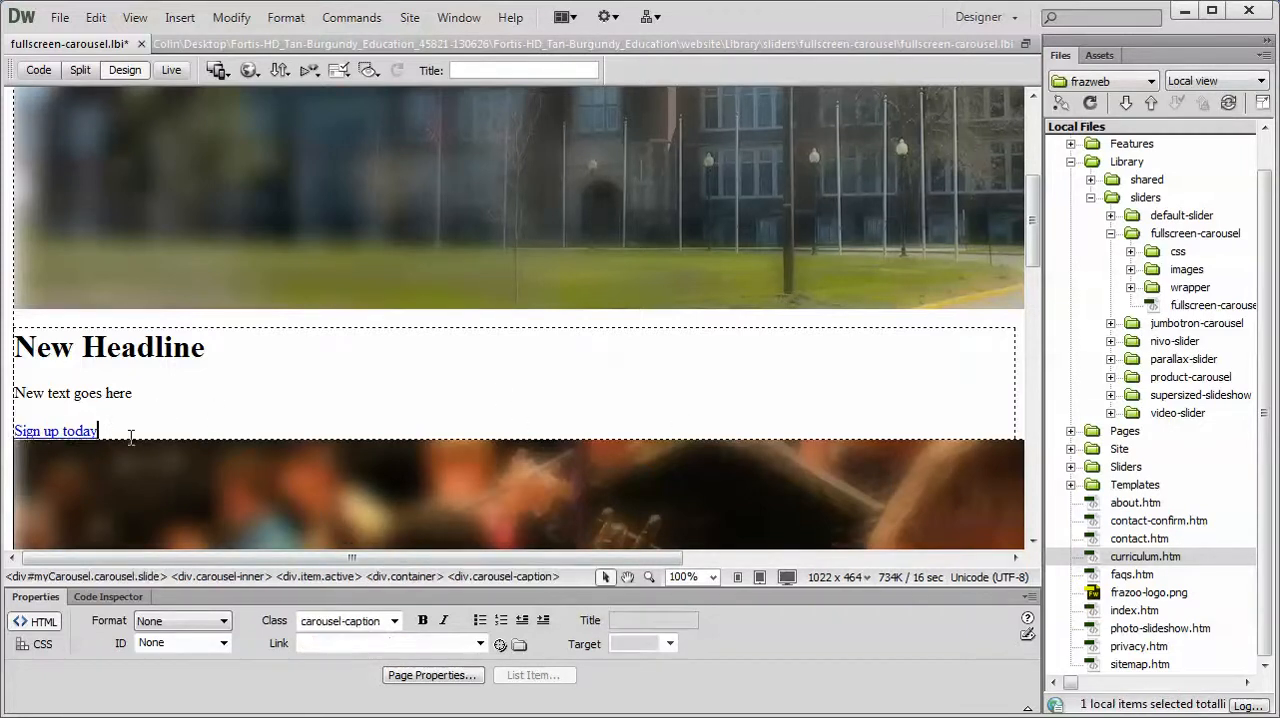
left_click_drag(112, 431, 13, 431)
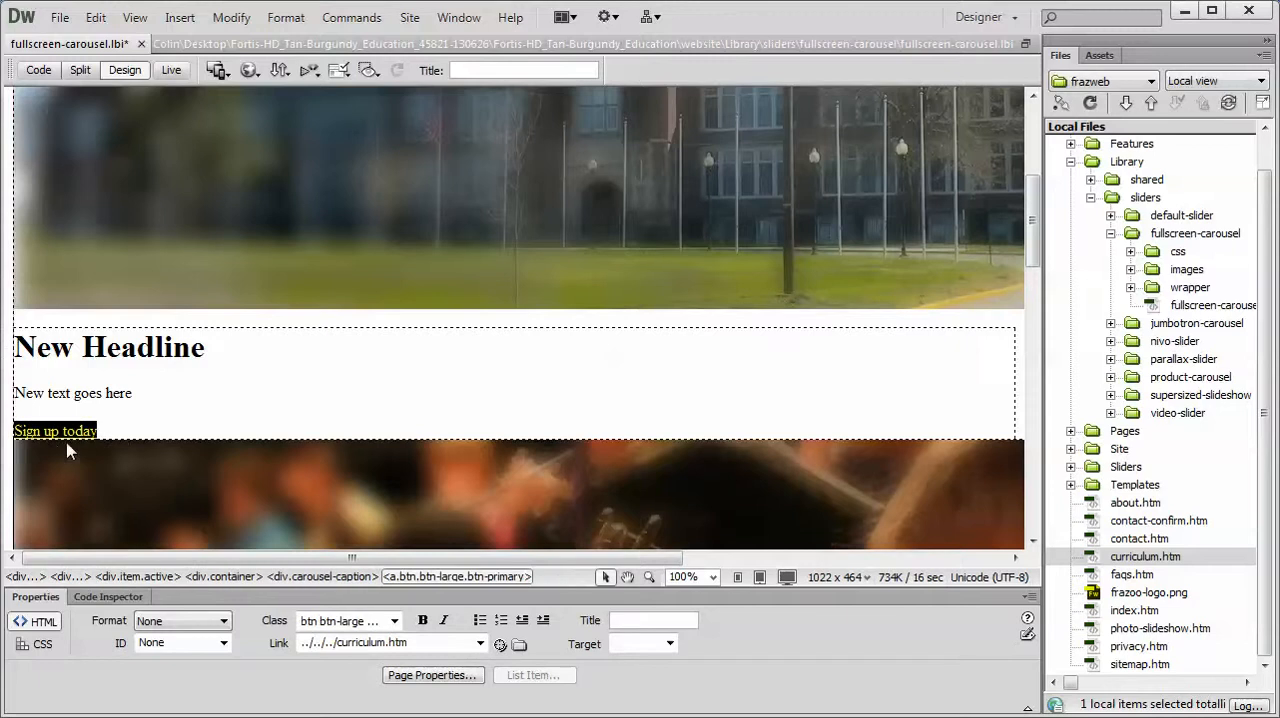
type("New Button Name")
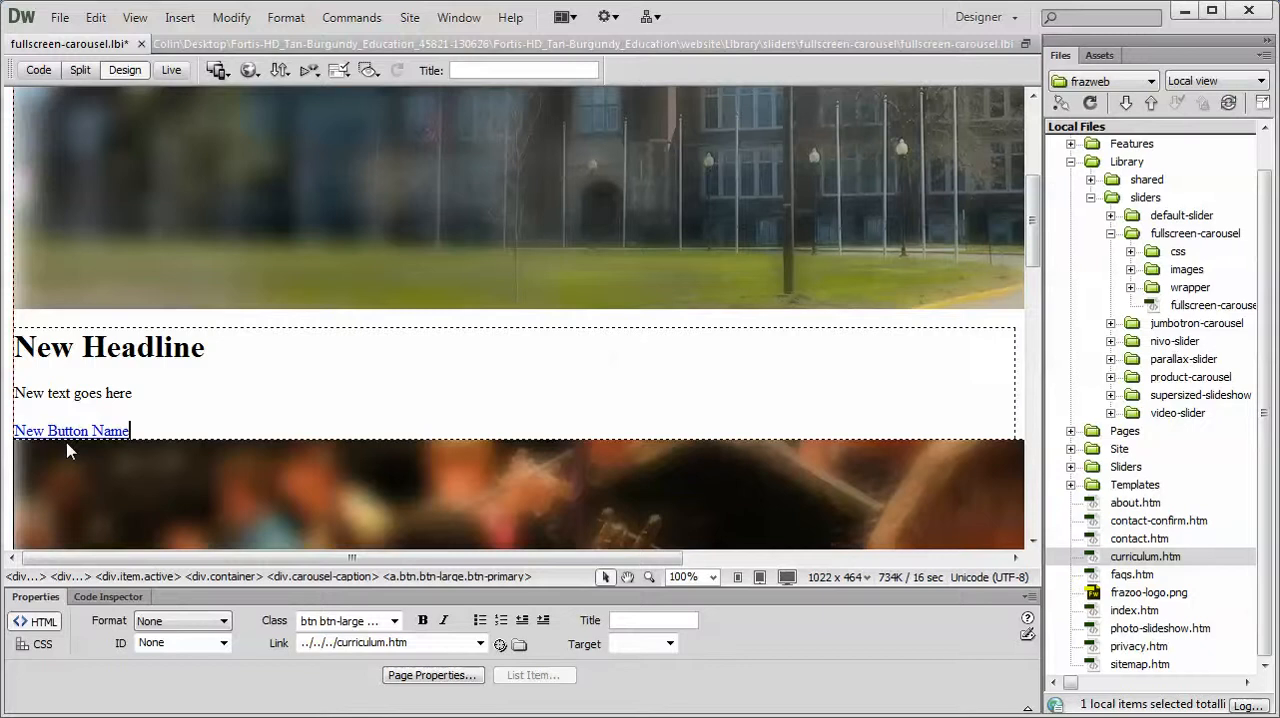
left_click_drag(132, 431, 15, 431)
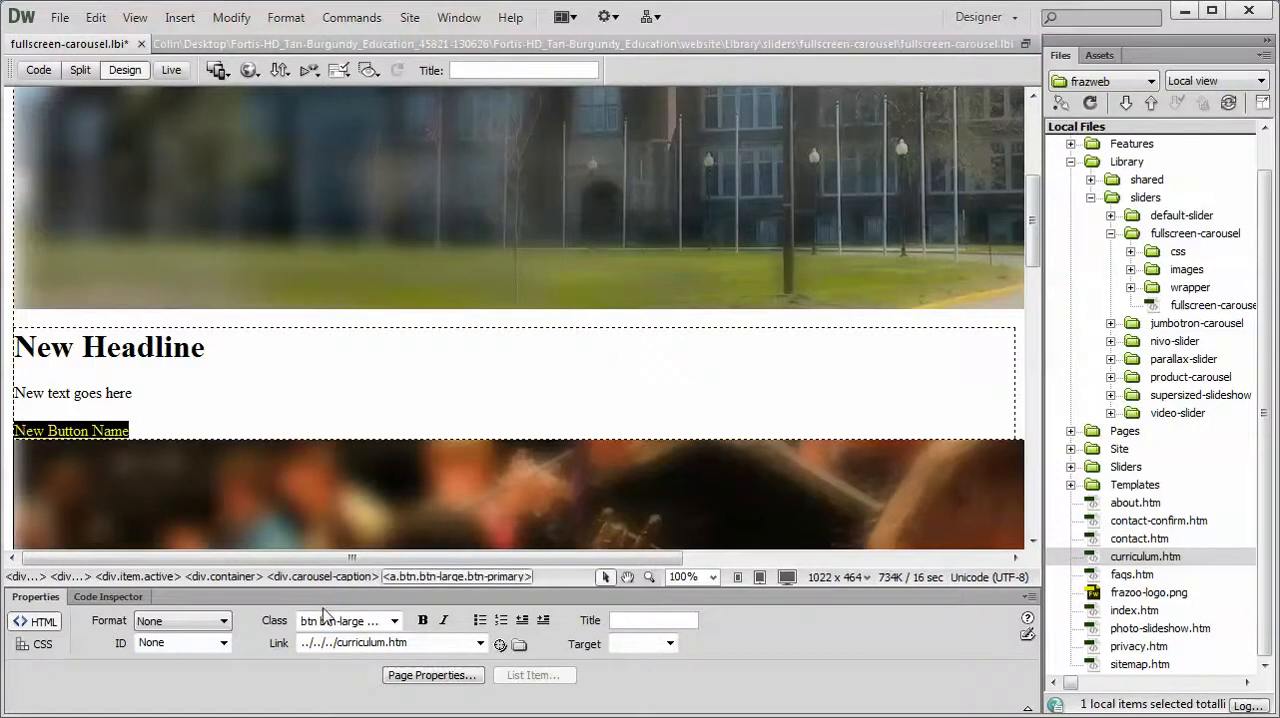
left_click_drag(500, 644, 1148, 505)
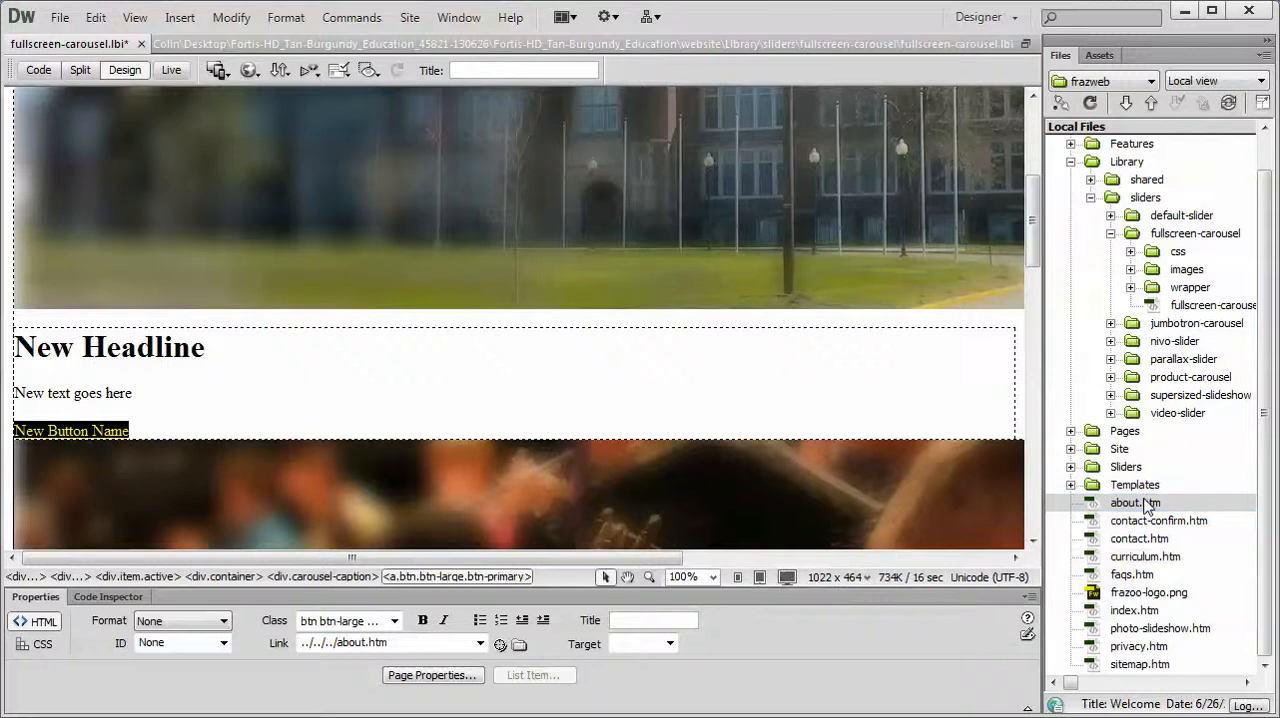